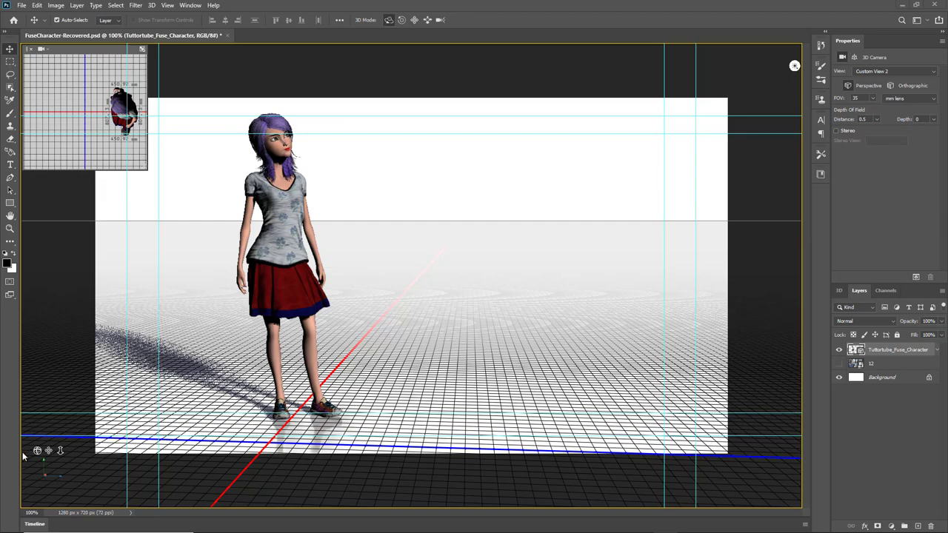
Orbit the 3D camera to view the character and her shadow from a slightly turned angle.
mouse_move(37, 449)
mouse_down()
mouse_move(48, 450)
mouse_move(37, 449)
mouse_up()
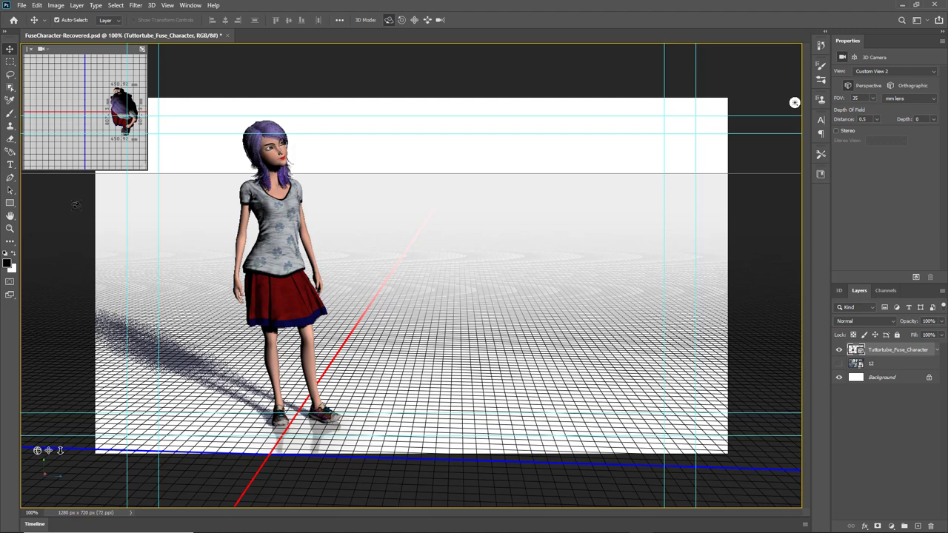
Marquee the shadow area, render it with Render 3D Layer, then deselect.
click(9, 65)
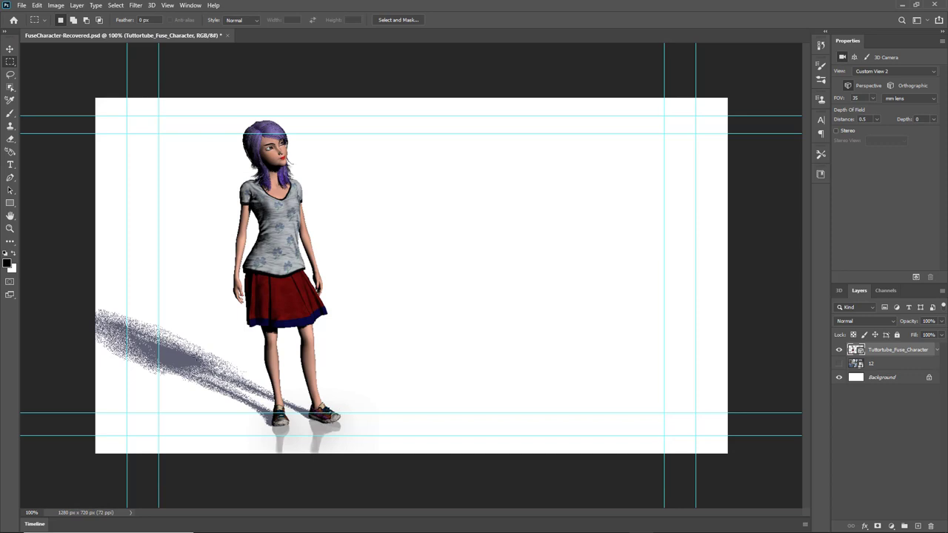
drag(168, 335, 235, 407)
click(154, 5)
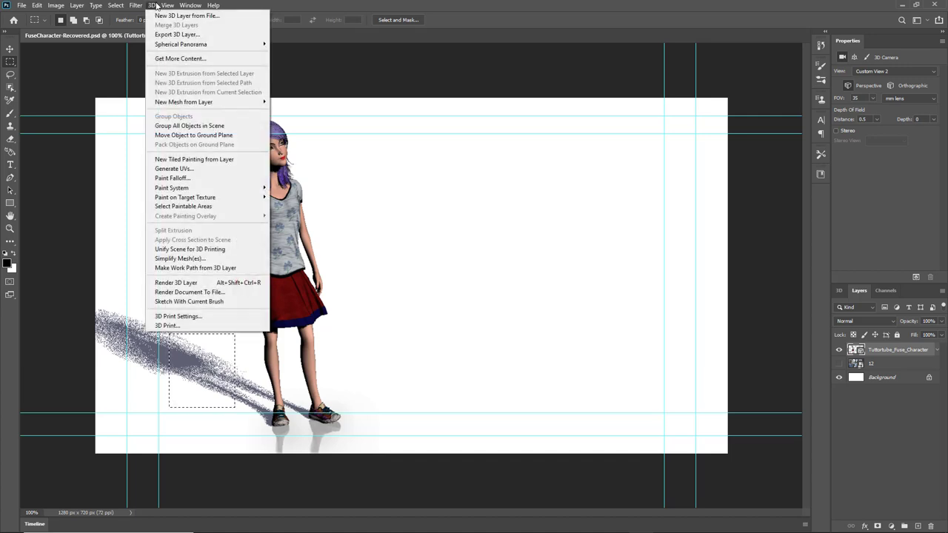
click(191, 283)
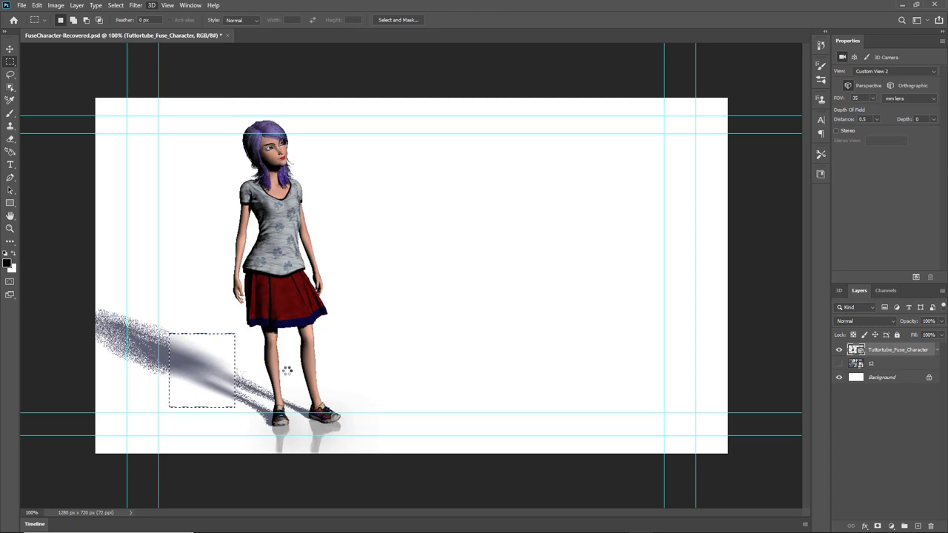
key(ctrl+d)
Marquee the character's head and shoulders and resume the render there.
drag(215, 108, 312, 196)
click(152, 6)
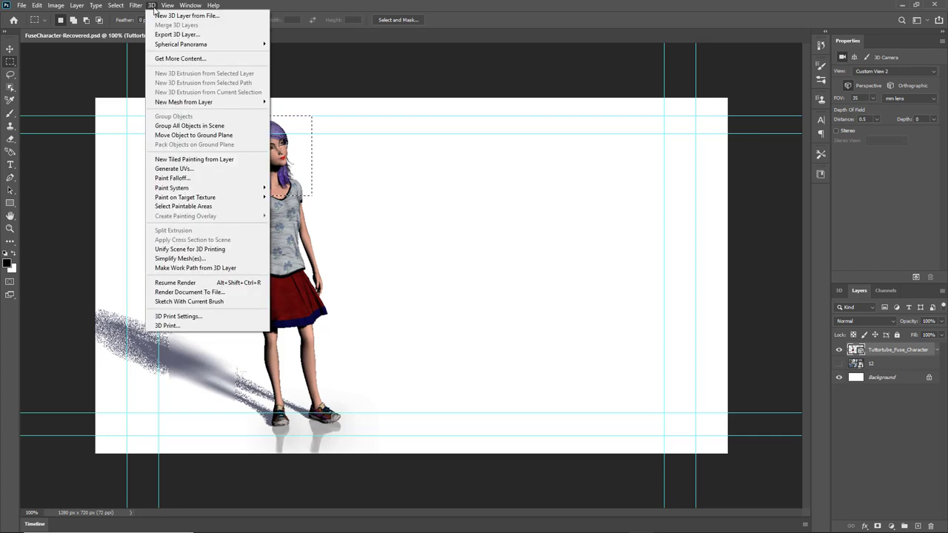
click(203, 282)
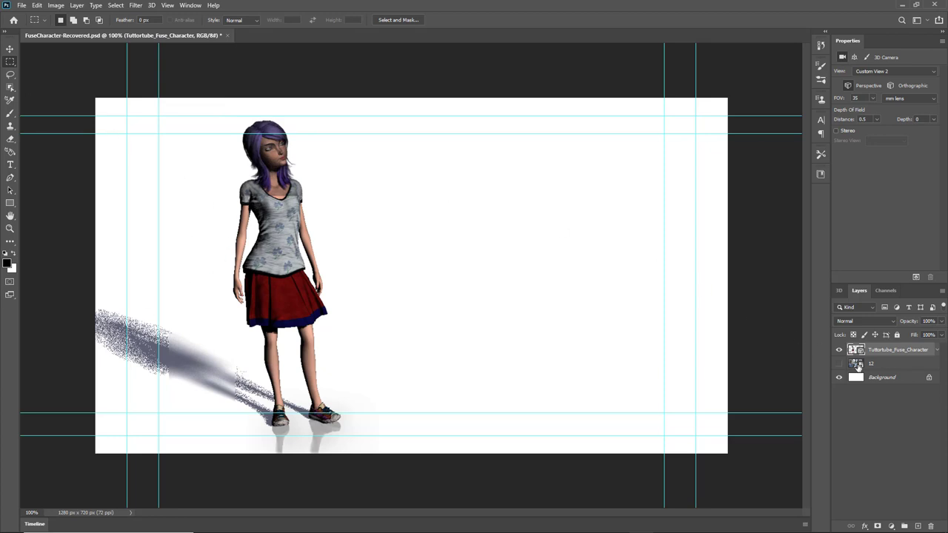
Raise Infinite Light 1 intensity to 138% and marquee the character's head region.
click(10, 48)
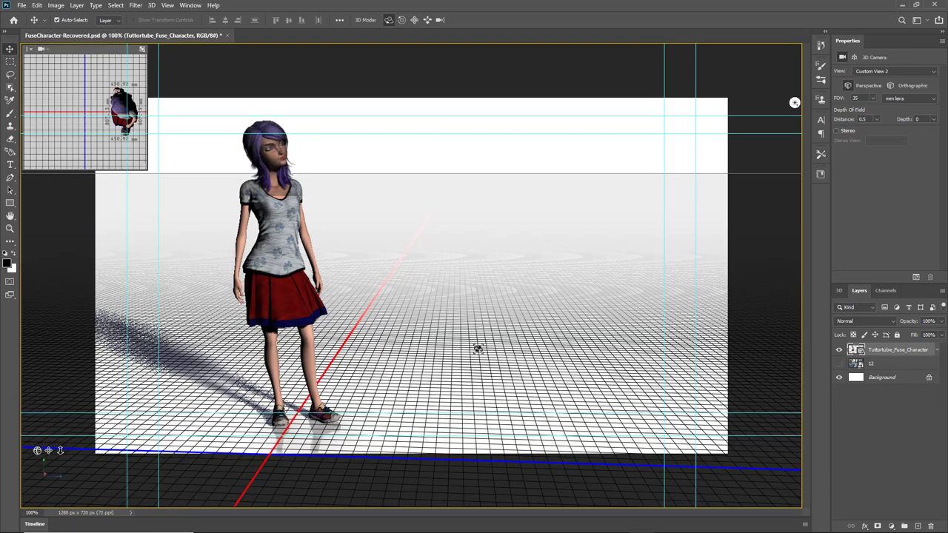
click(840, 289)
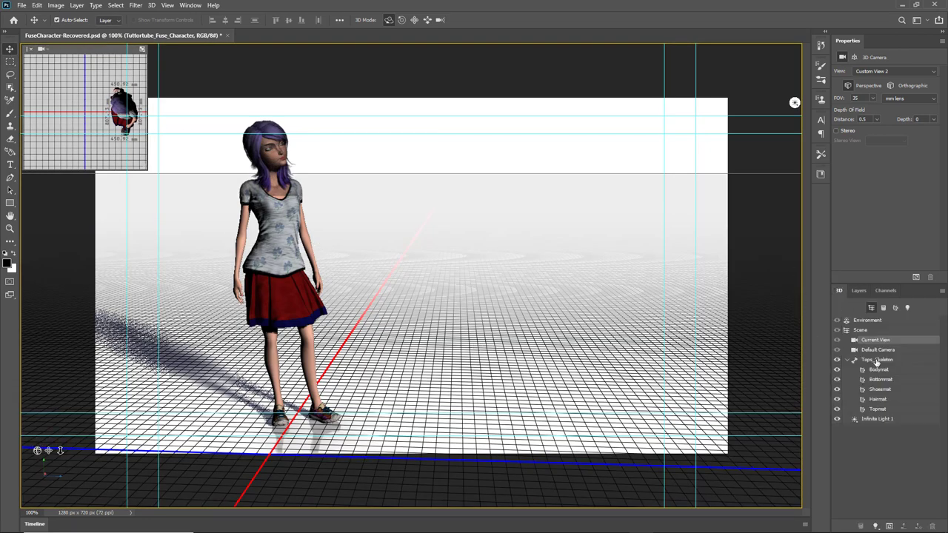
click(878, 420)
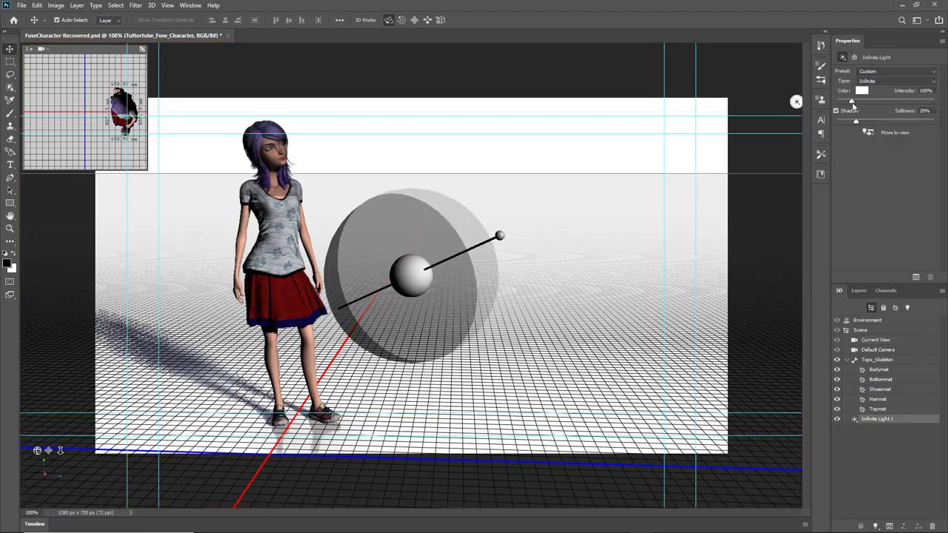
mouse_move(865, 105)
mouse_down()
mouse_move(882, 103)
mouse_move(856, 104)
mouse_up()
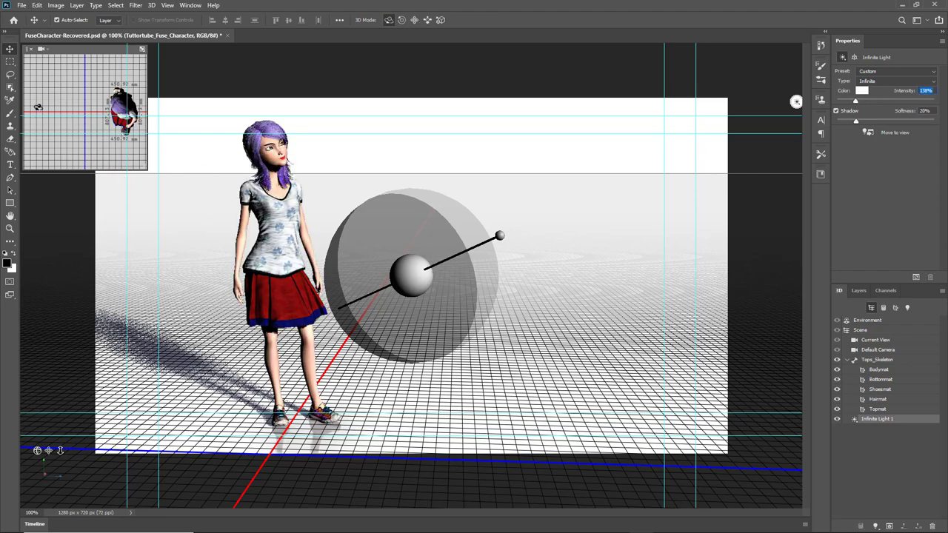
click(9, 63)
drag(221, 110, 320, 194)
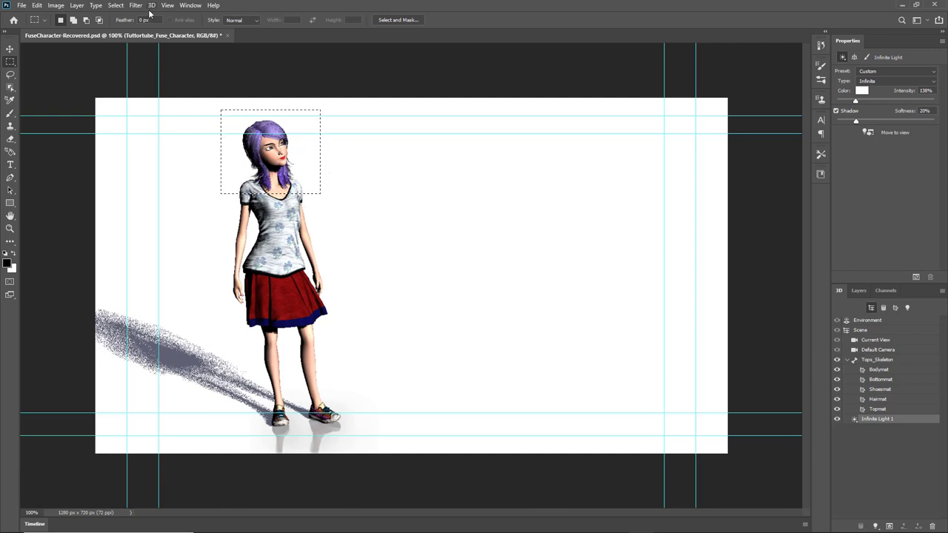
Render the selected head region under the 138% light and return to the Move tool's 3D view.
click(146, 7)
mouse_move(137, 8)
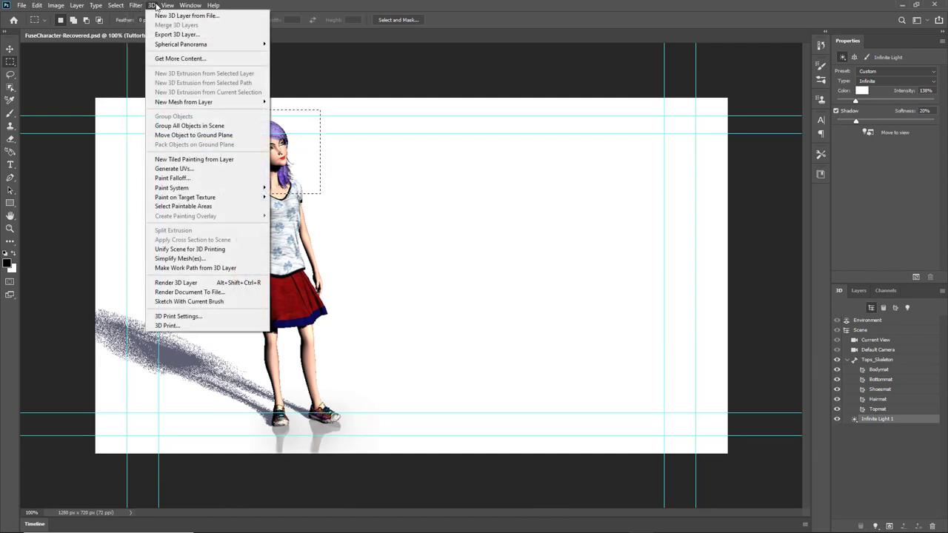
click(178, 282)
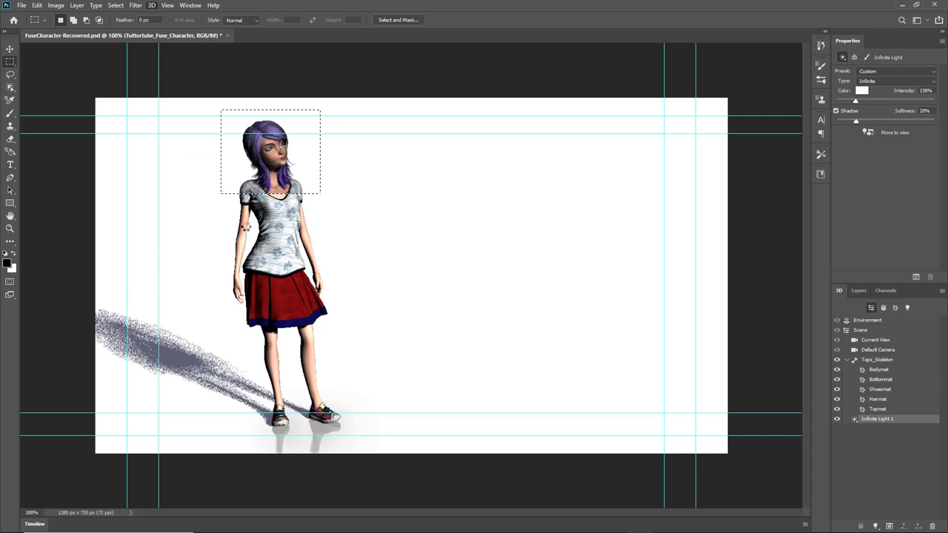
click(10, 48)
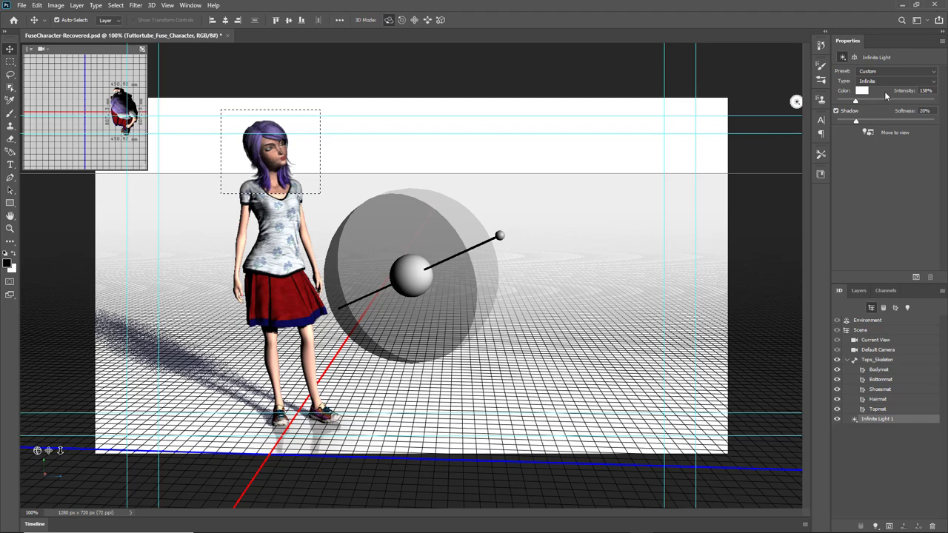
Set the infinite light intensity to 160% and render the head region.
text(160)
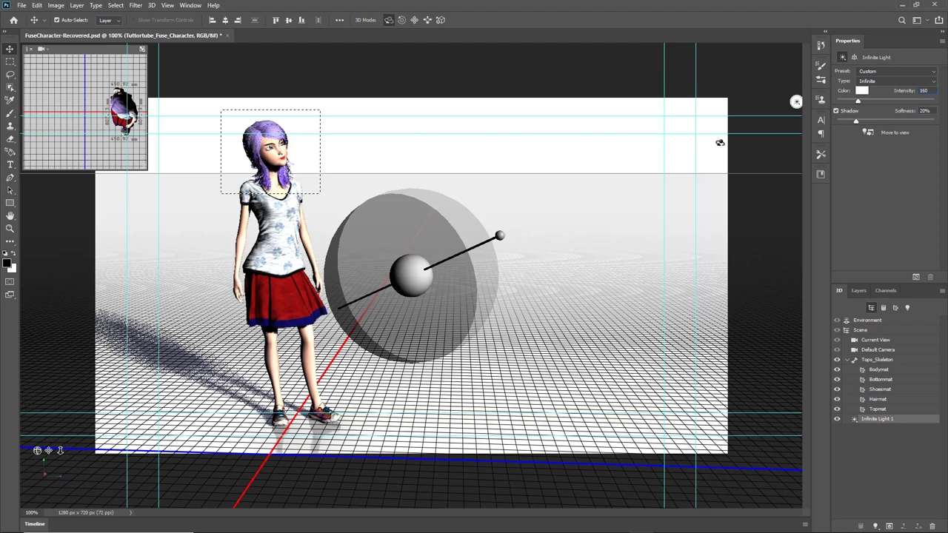
click(116, 5)
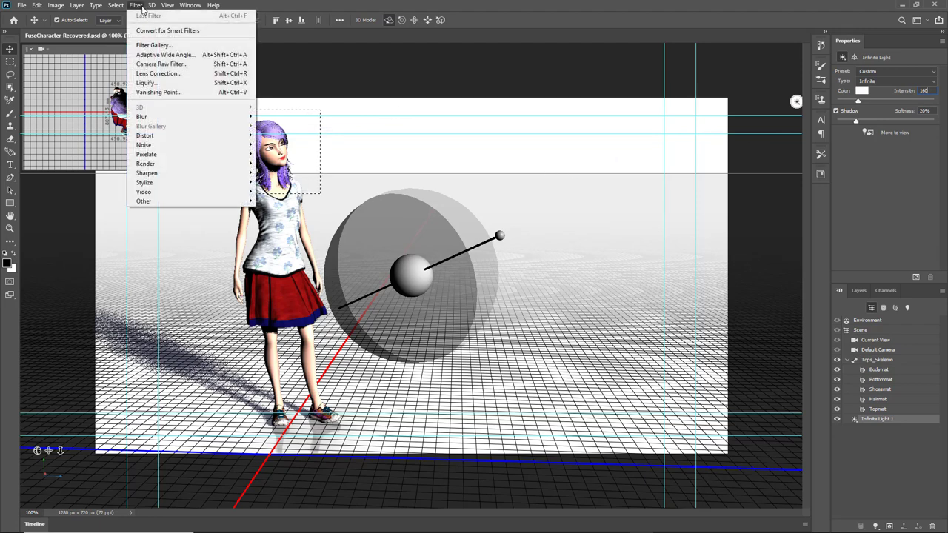
mouse_move(151, 6)
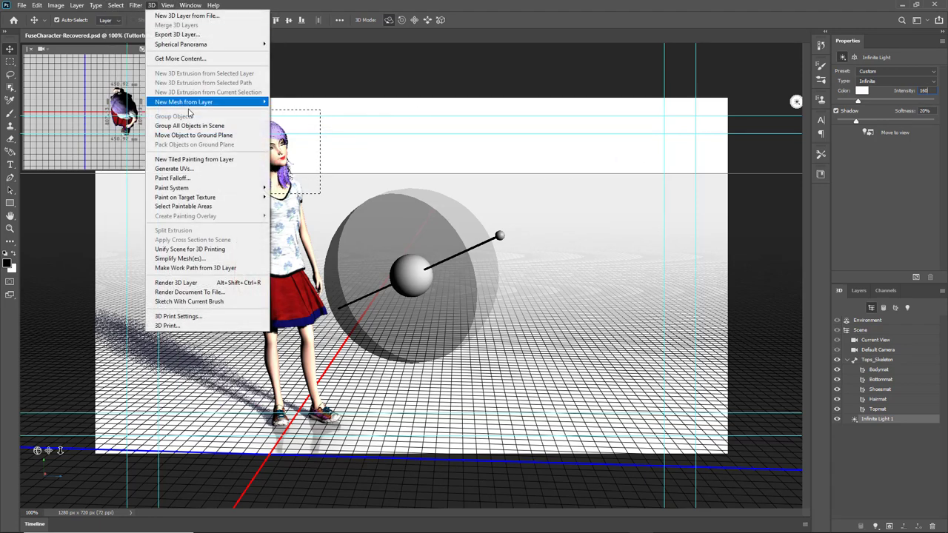
click(176, 282)
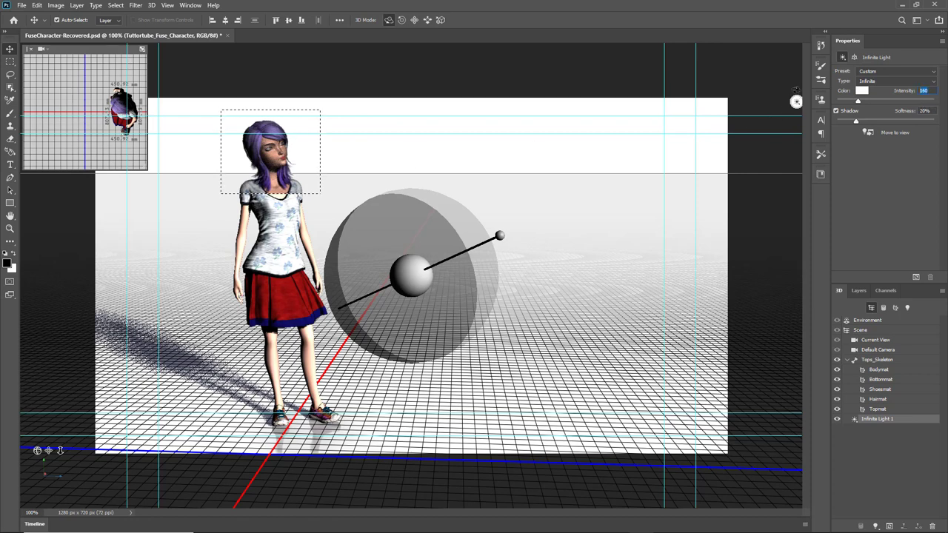
Raise intensity to 200%, start a render, cancel it, select Current View, and deselect.
text(200)
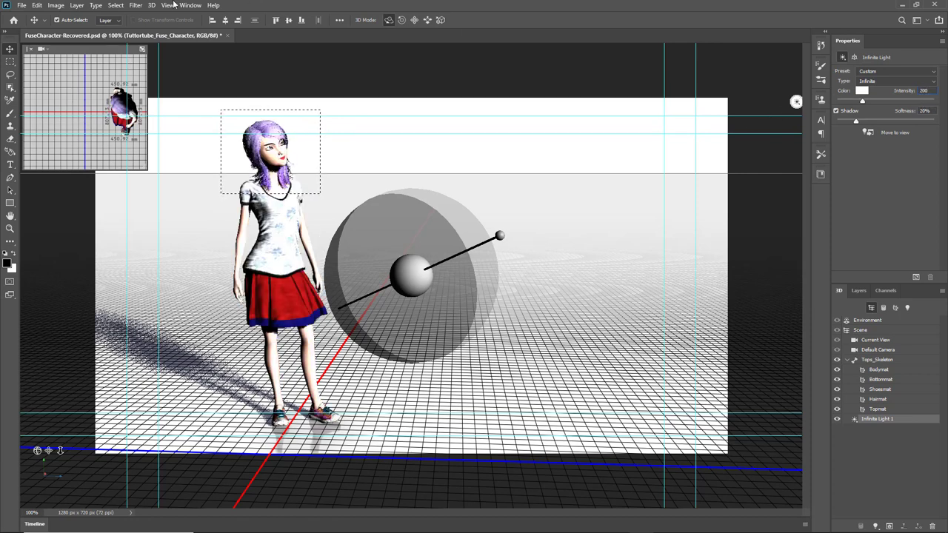
click(151, 5)
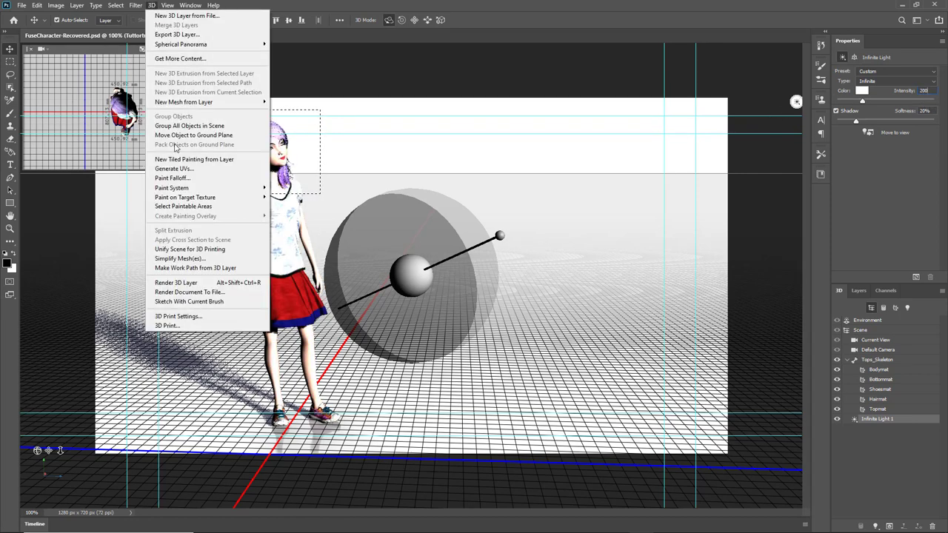
click(189, 283)
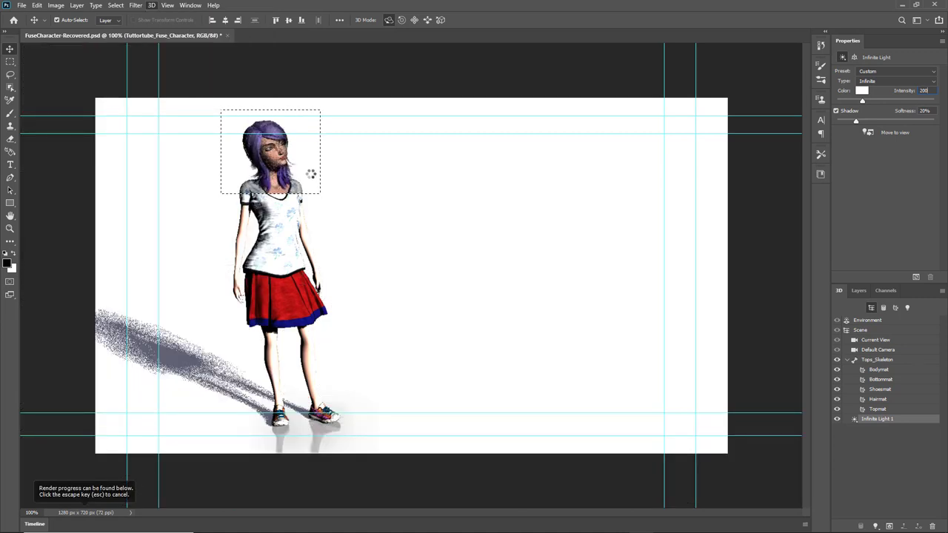
key(Escape)
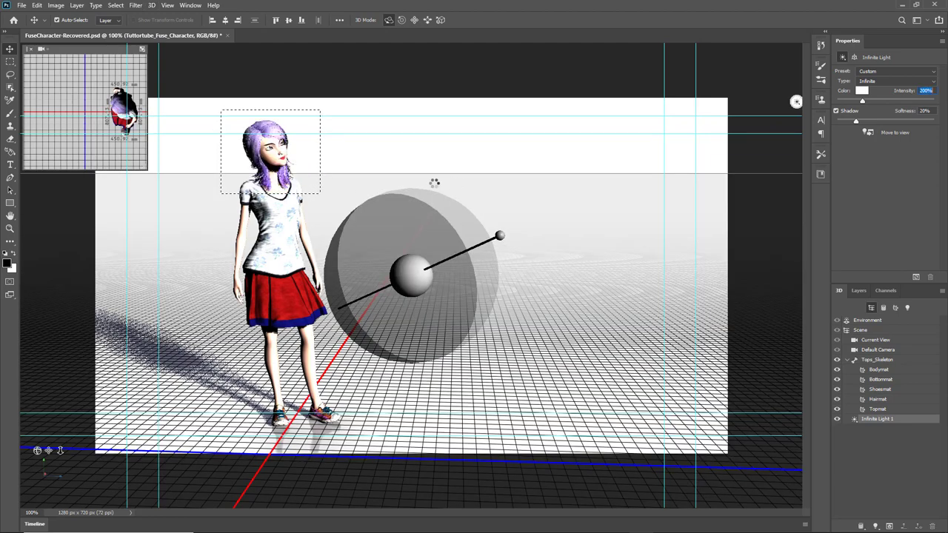
click(455, 182)
key(ctrl+d)
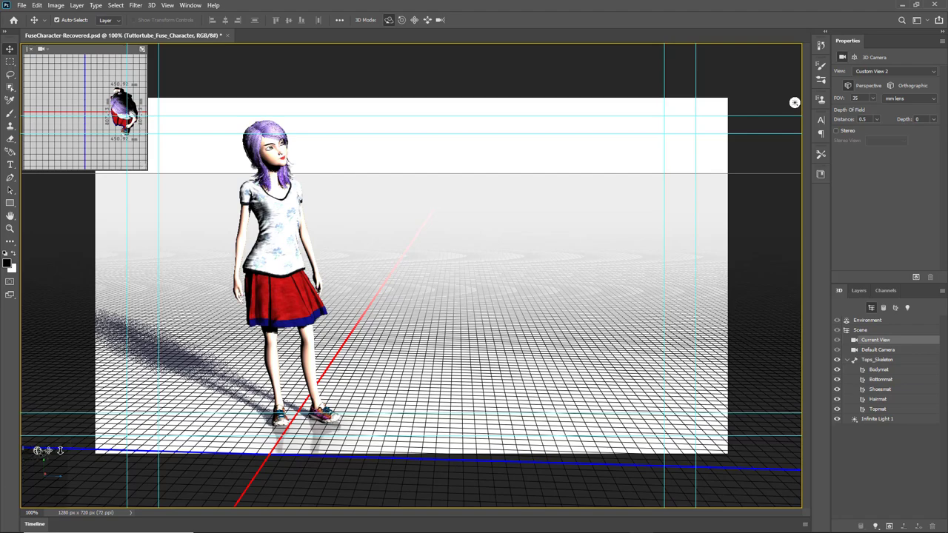
Pan the camera slightly, render the full 3D layer, then stop with Esc.
drag(48, 450, 48, 450)
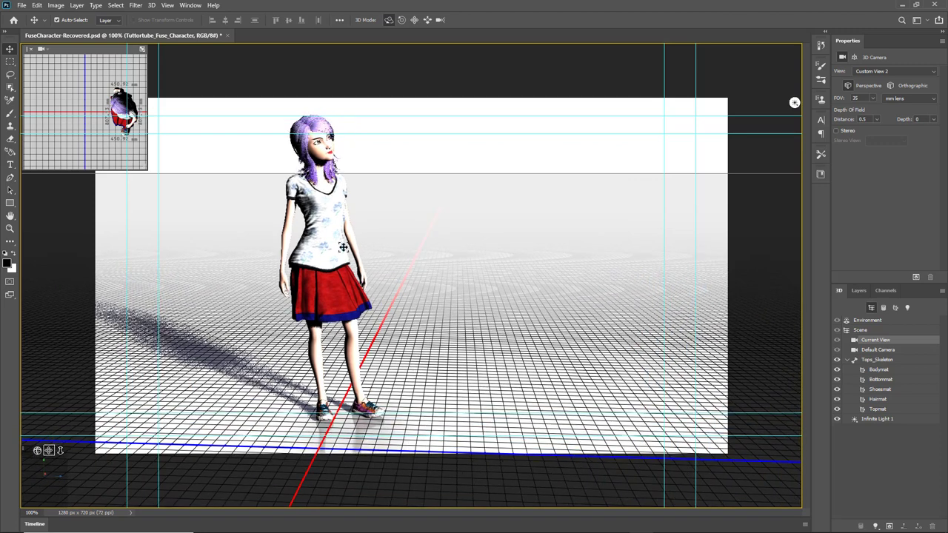
click(151, 5)
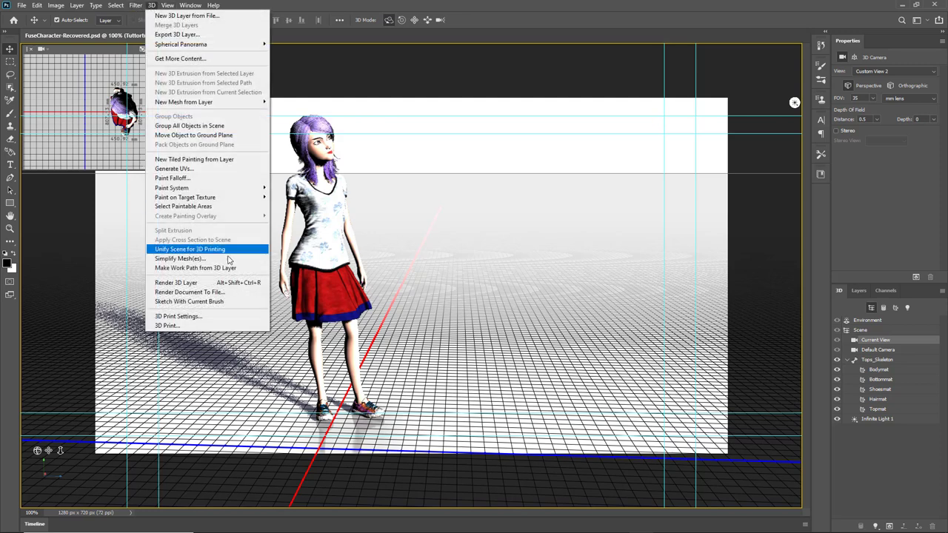
click(203, 286)
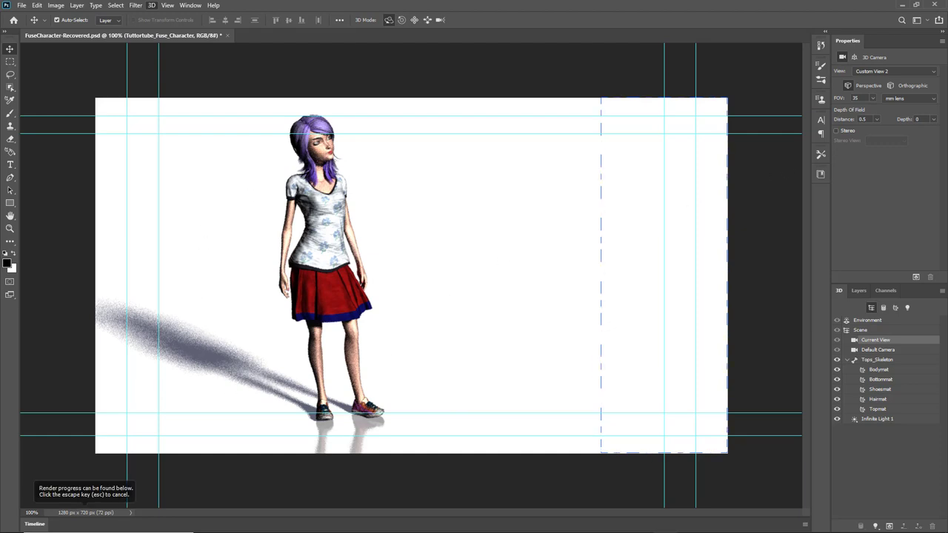
key(Escape)
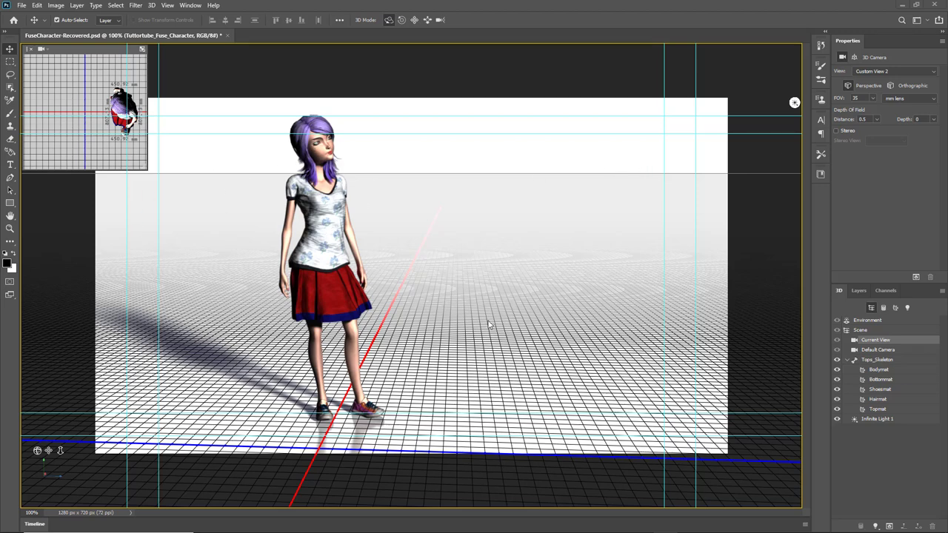
Select the Background layer and Quick Export the image as PNG.
click(859, 290)
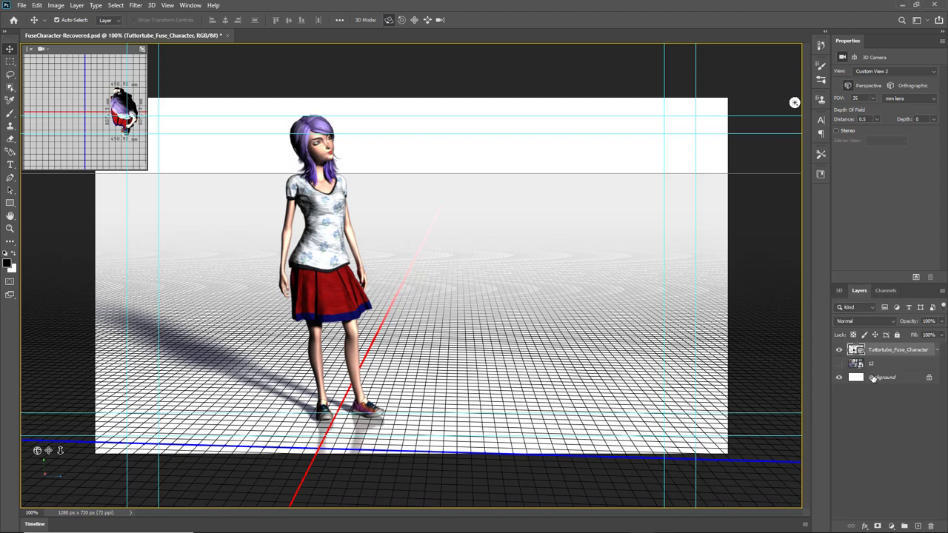
click(872, 377)
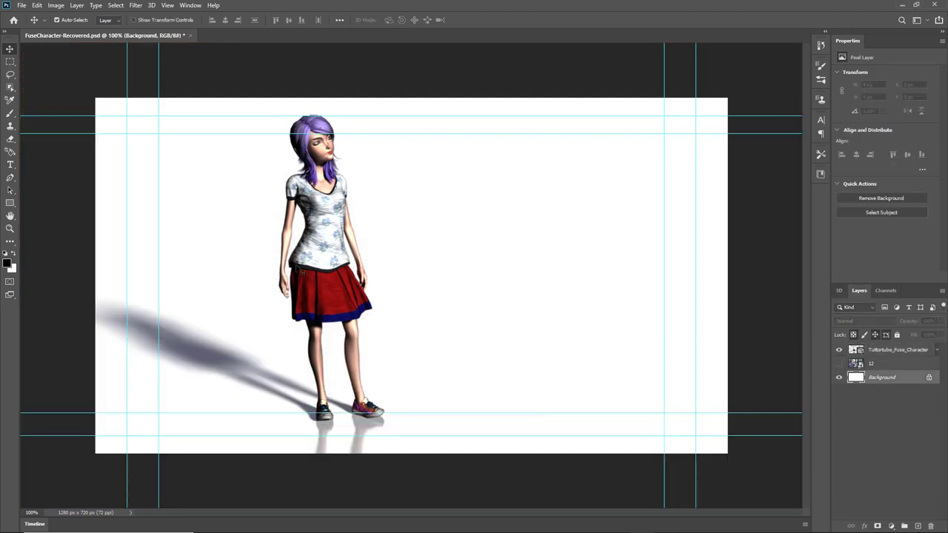
click(22, 6)
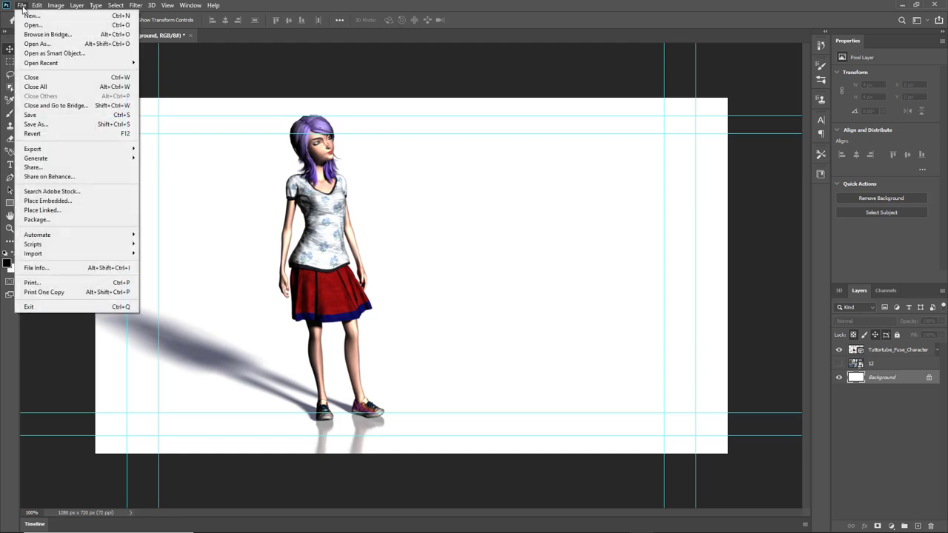
mouse_move(53, 151)
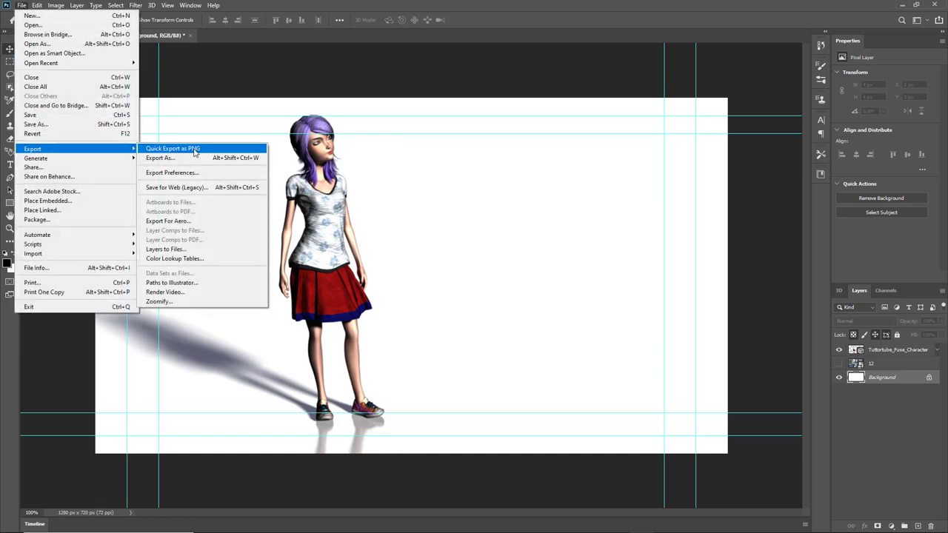
click(195, 150)
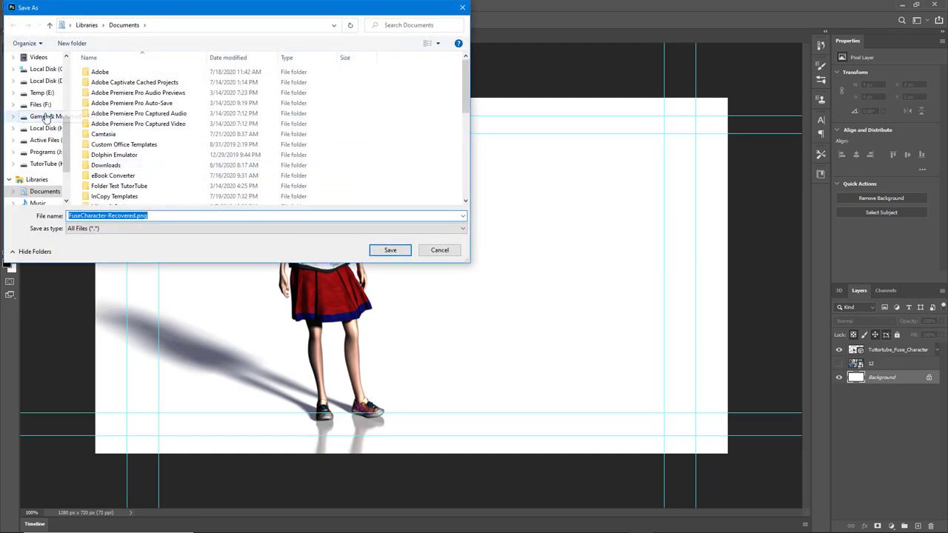
Save FuseCharacter-Recovered.png to the Desktop and minimize Photoshop.
scroll(70, 143, up, 5)
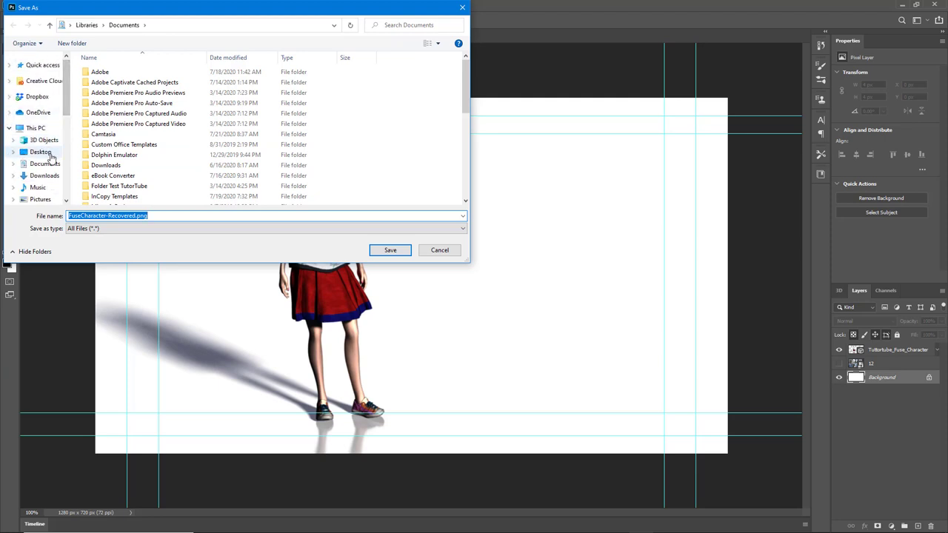
click(40, 151)
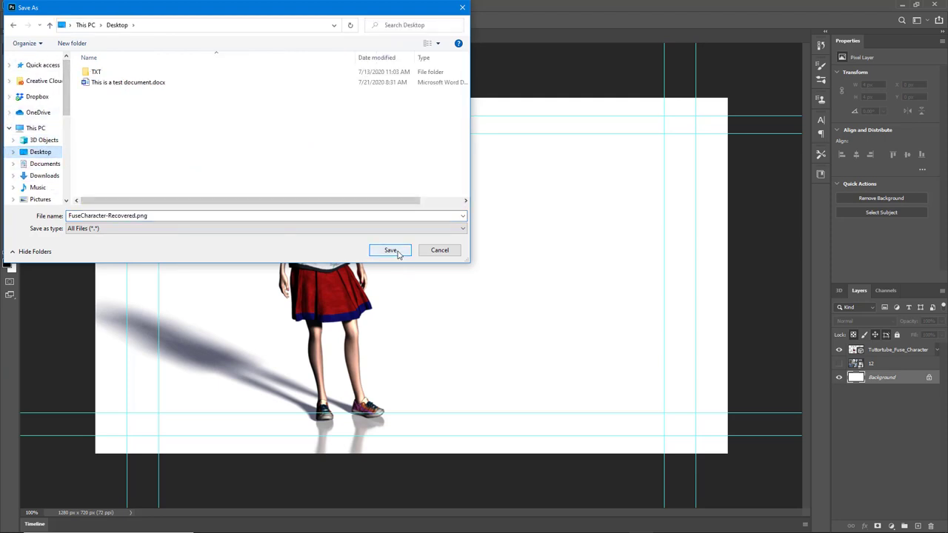
click(390, 251)
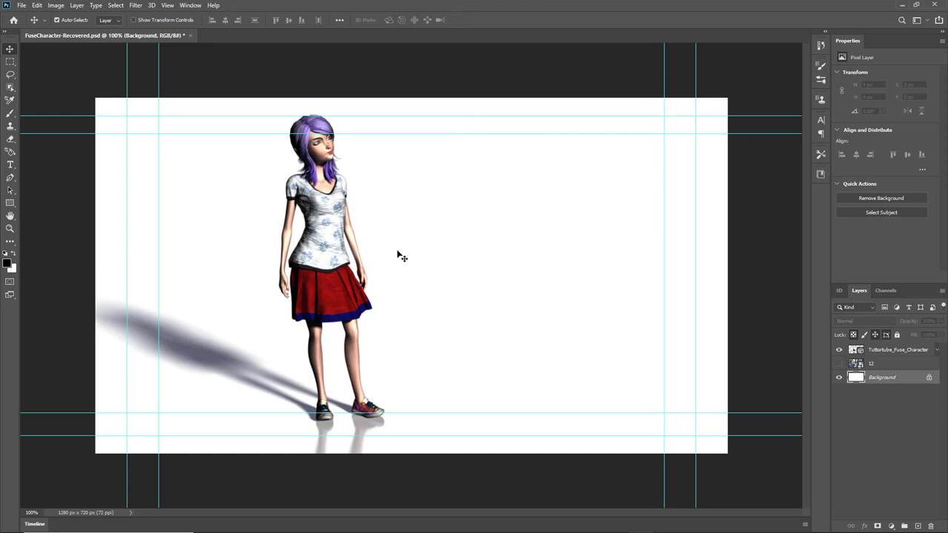
click(900, 5)
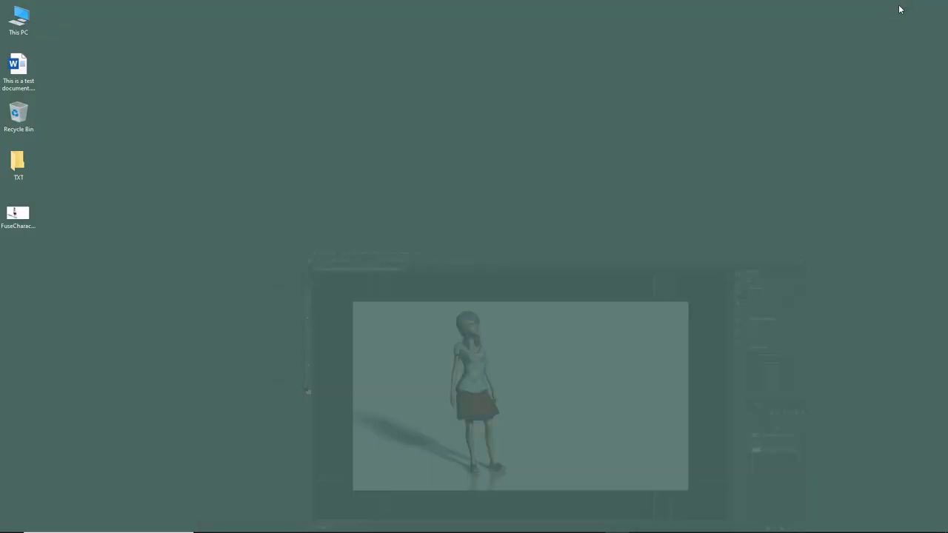
double_click(20, 214)
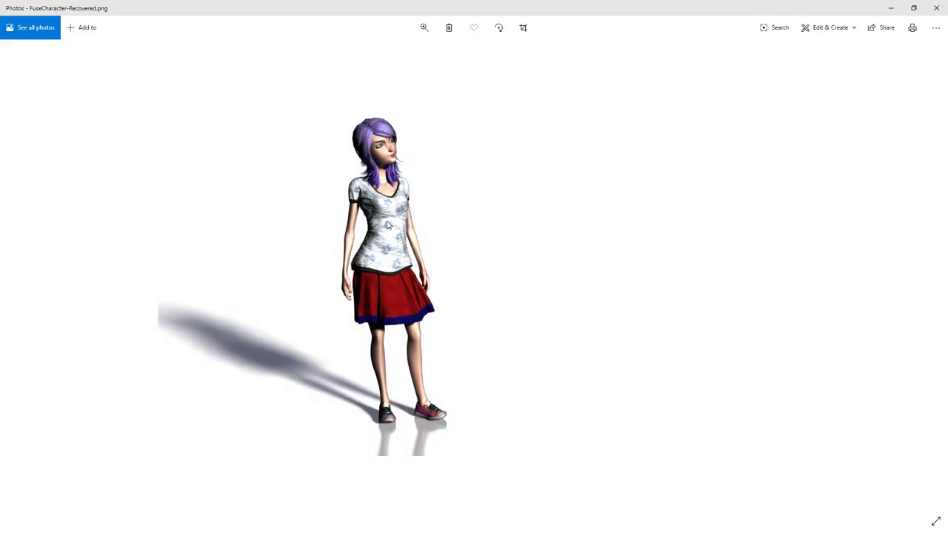
click(425, 28)
drag(379, 53, 365, 127)
drag(307, 236, 315, 183)
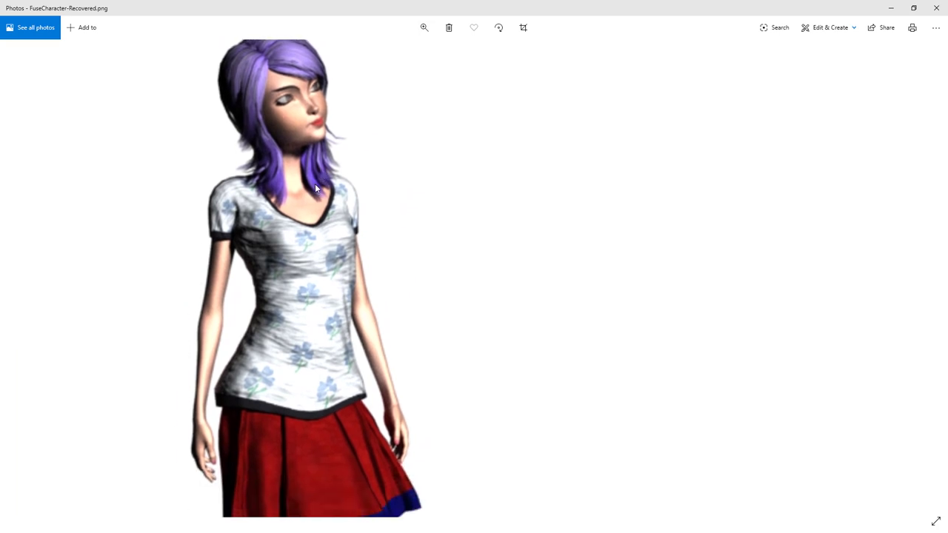
scroll(274, 285, down, 5)
scroll(402, 274, left, 3)
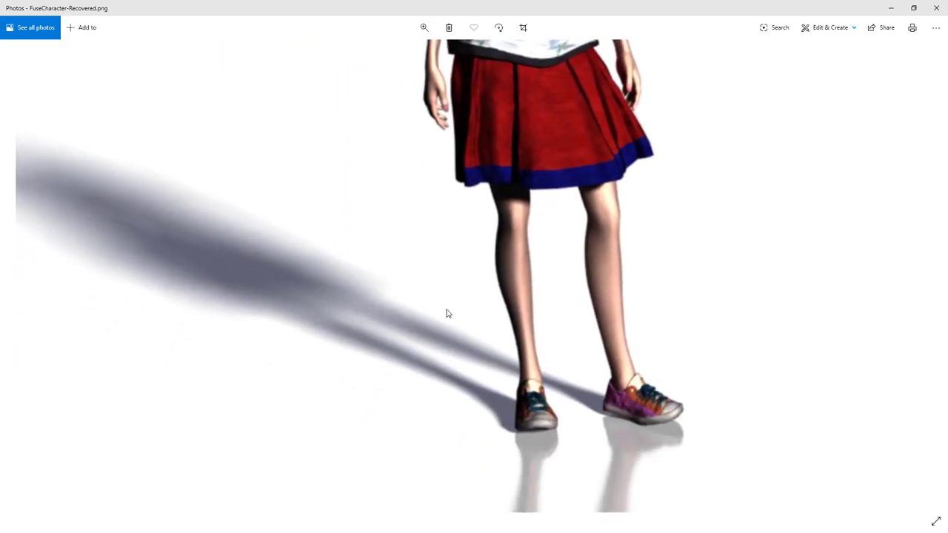
drag(365, 288, 249, 333)
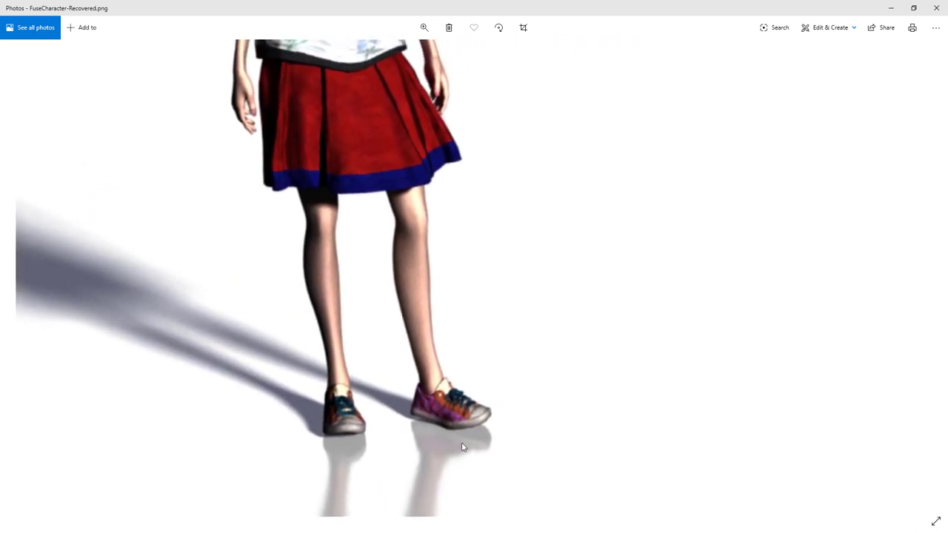
scroll(503, 158, up, 5)
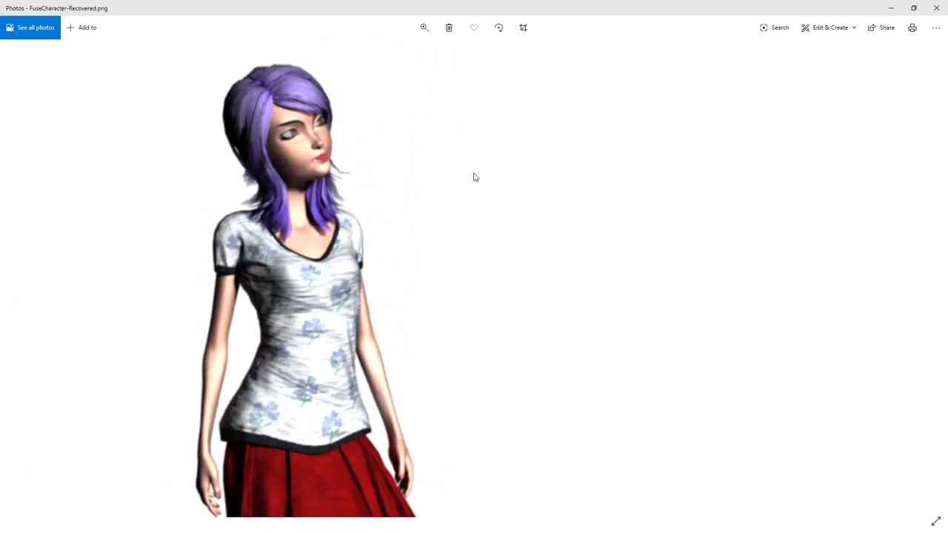
click(936, 8)
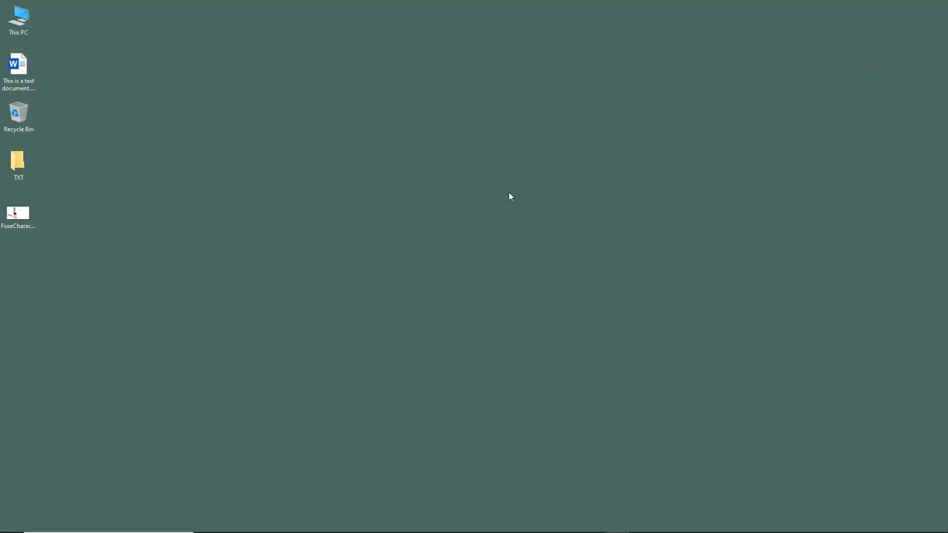
Return to Photoshop, select the 3D character layer, and orbit the camera slightly.
key(alt+Tab)
key(alt+Tab)
key(alt+Tab)
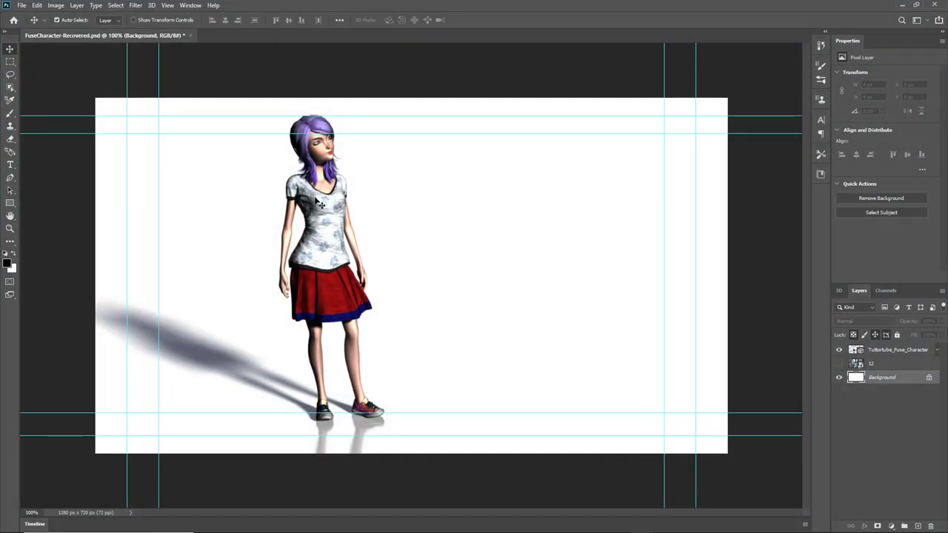
click(320, 205)
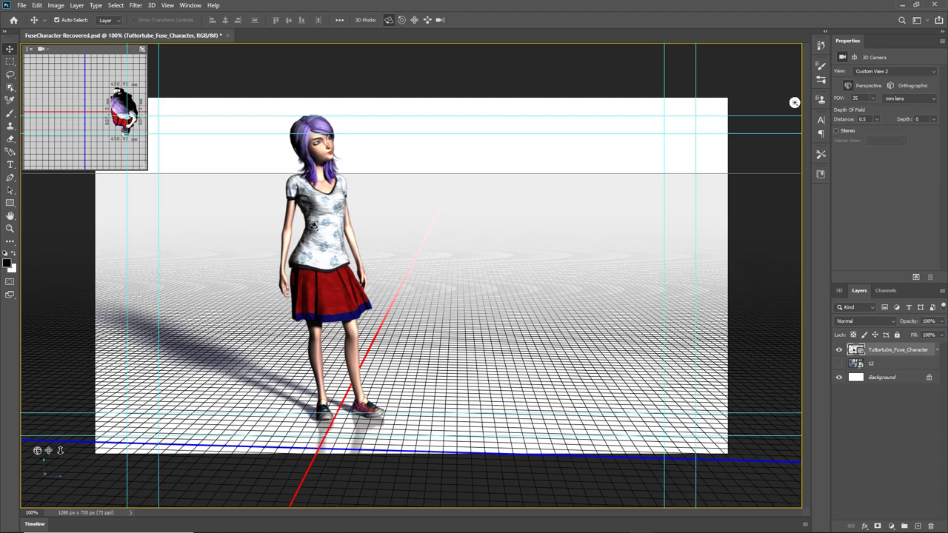
drag(37, 450, 43, 448)
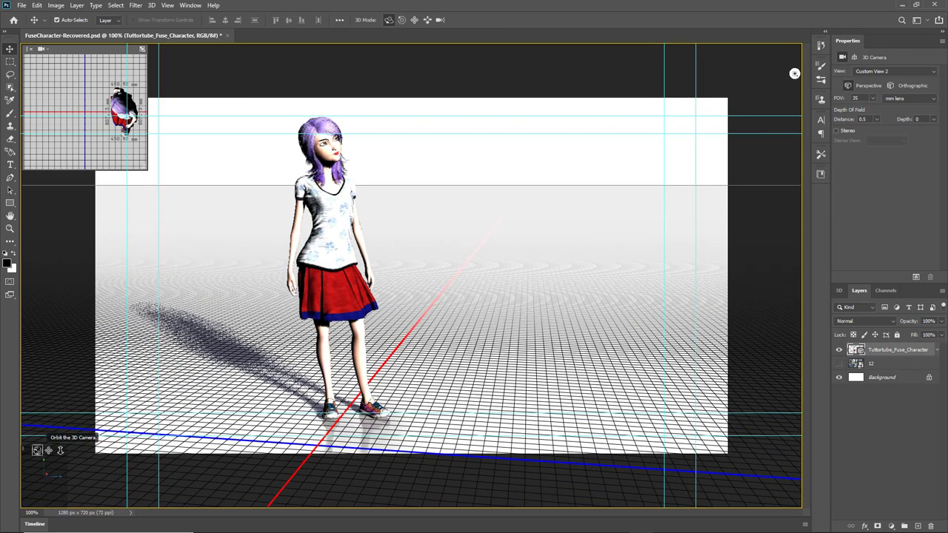
mouse_move(43, 449)
mouse_down()
mouse_move(58, 448)
mouse_move(37, 449)
mouse_up()
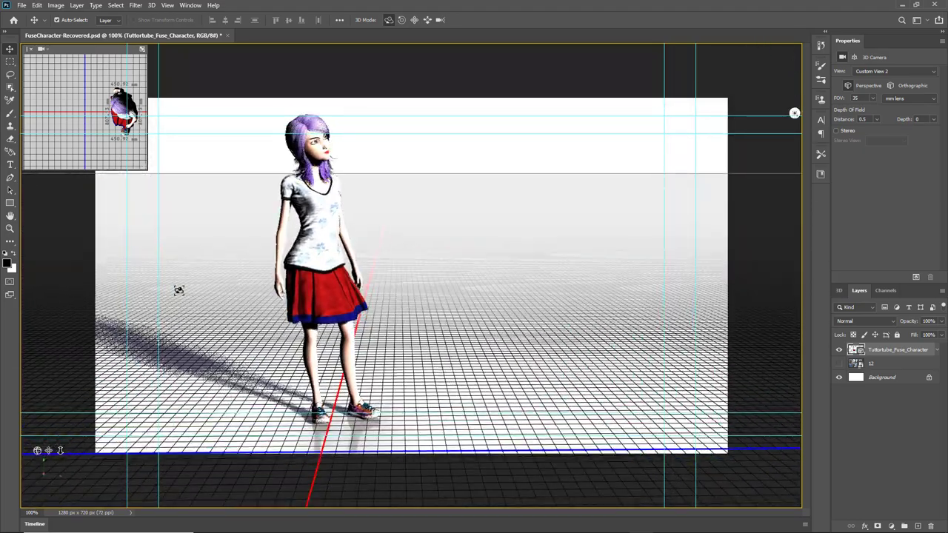